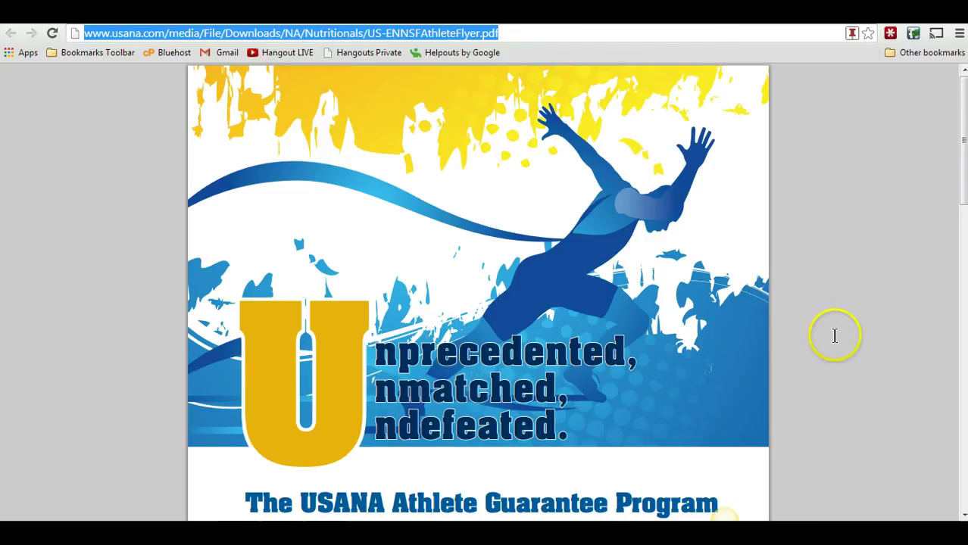
- Capture the flyer's top athlete banner with the Unprecedented, Unmatched, Undefeated tagline in Jing (806 x 515)
right_click(723, 516)
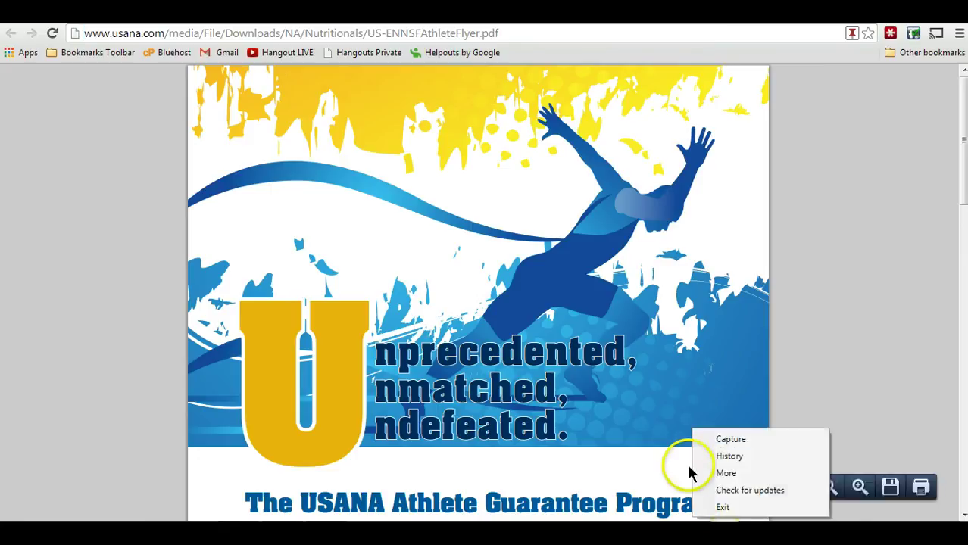
left_click(720, 443)
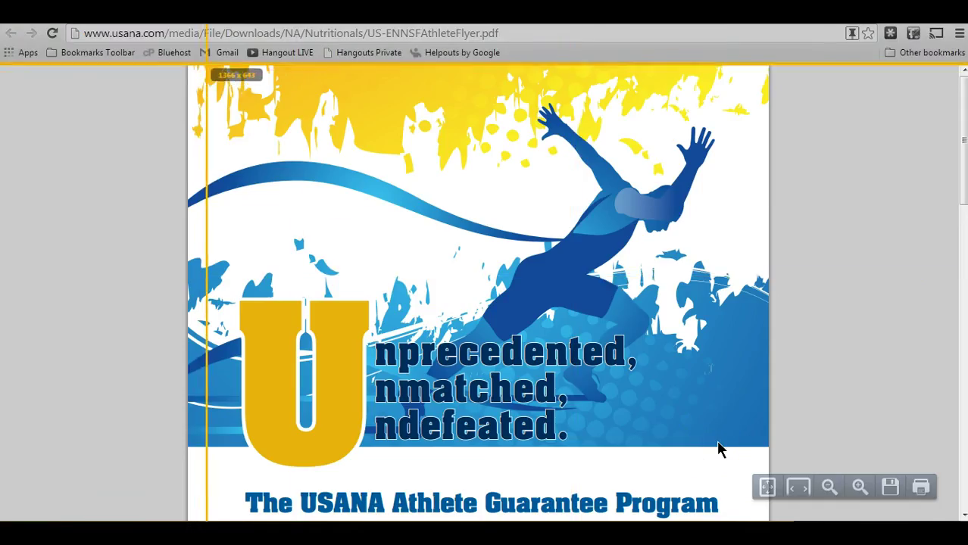
left_click_drag(193, 77, 768, 445)
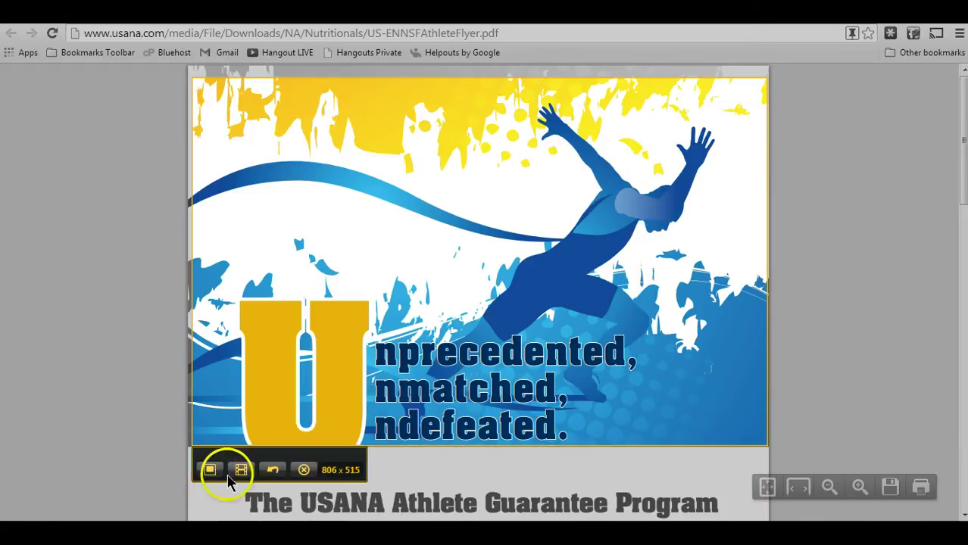
left_click(304, 470)
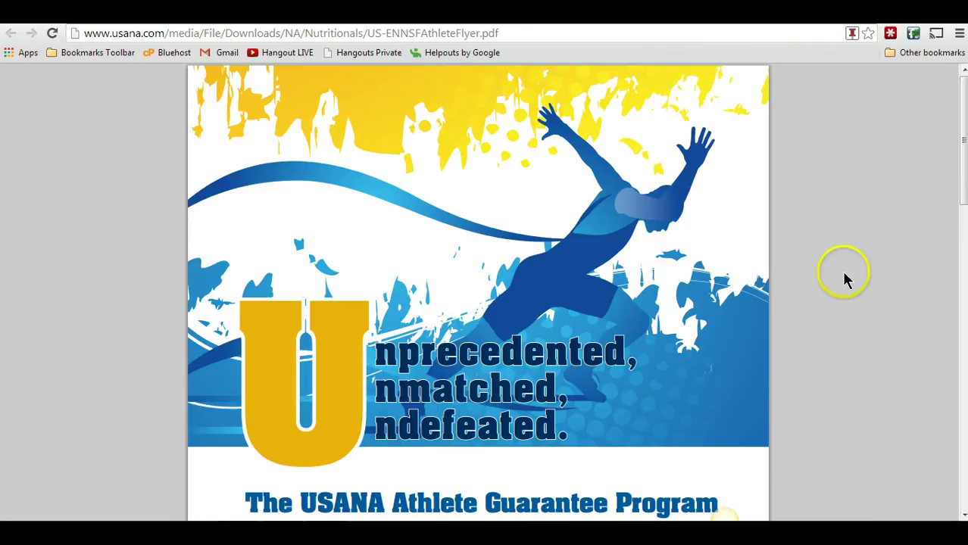
- Copy the flyer's PDF web address and paste it into a new page post
left_click_drag(501, 34, 79, 33)
key("ctrl+c")
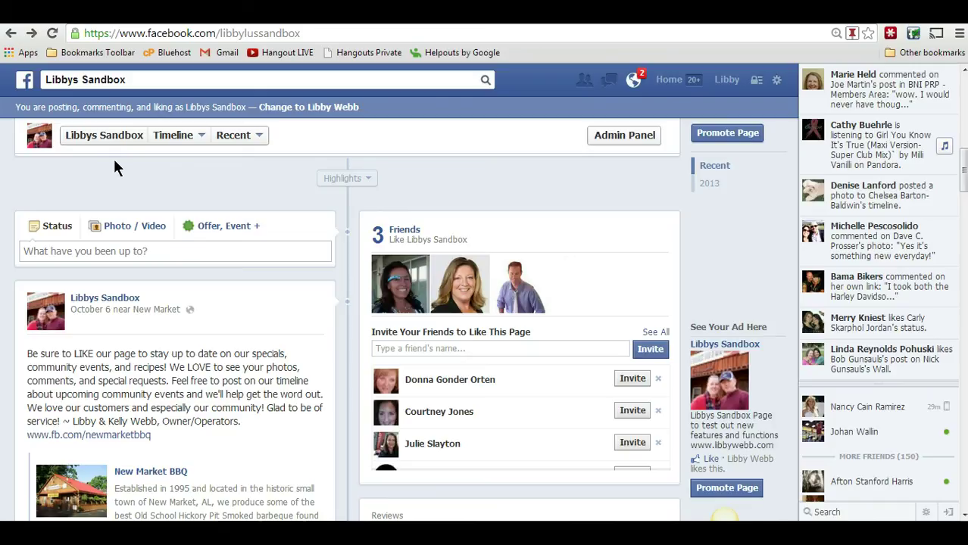
left_click(162, 251)
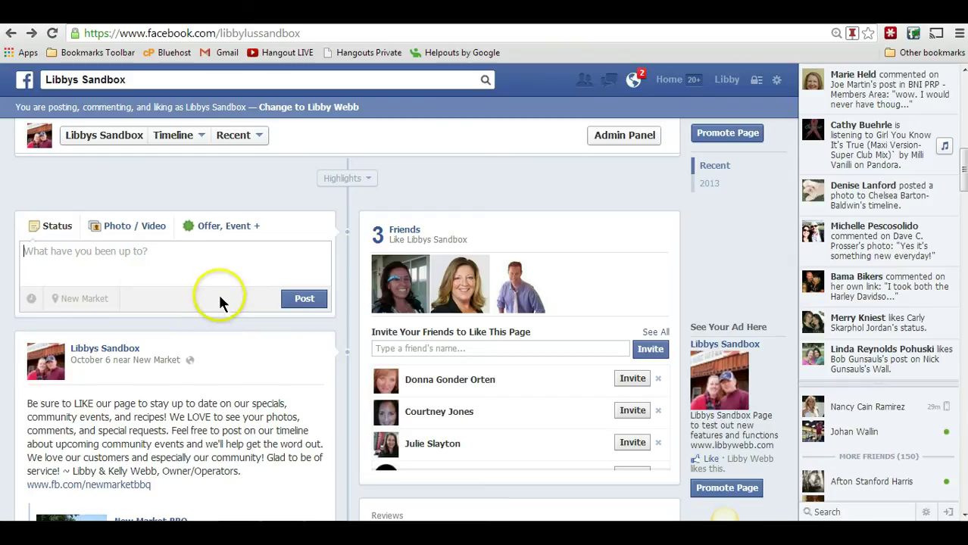
key("ctrl+v")
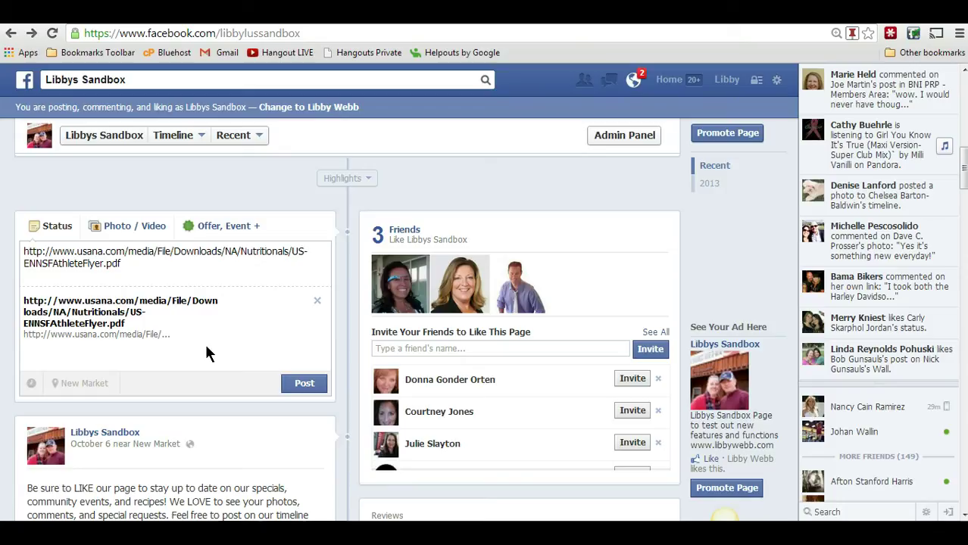
- Dismiss the like notification, remove the link preview, and choose to upload a photo from the computer
left_click(200, 446)
left_click(255, 333)
left_click(243, 304)
left_click(317, 301)
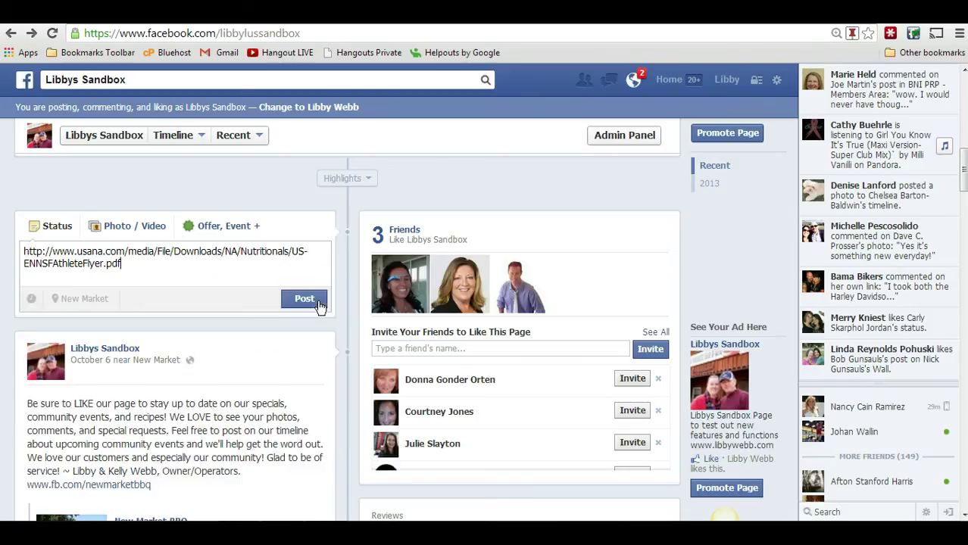
left_click(130, 273)
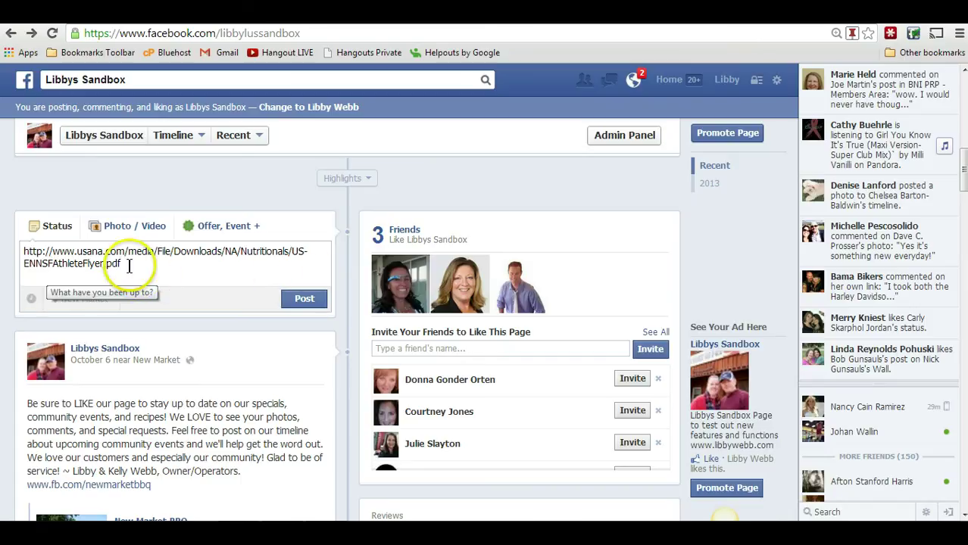
left_click(110, 231)
left_click(108, 278)
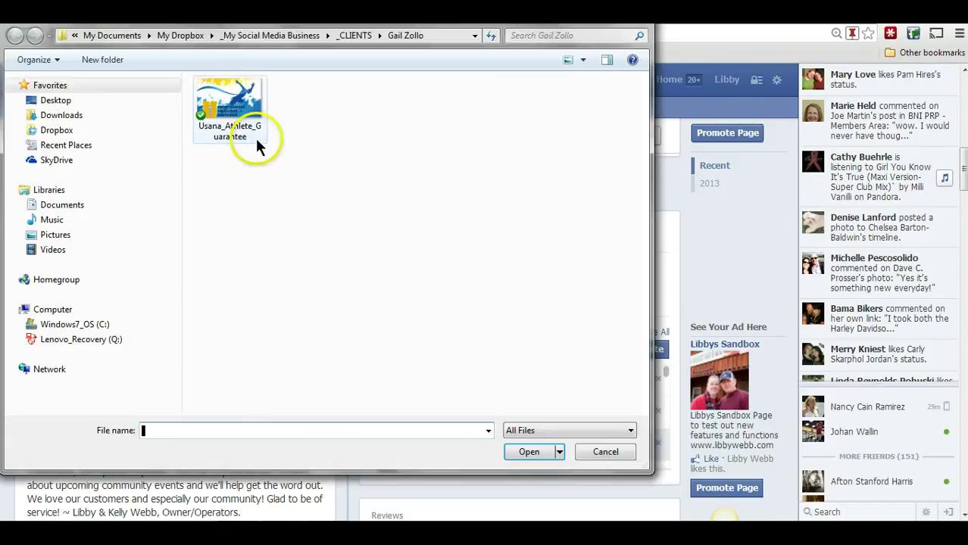
- Attach Usana_Athlete_Guarantee.png to the post and add an empty line above the PDF link
left_click(246, 125)
key("Escape")
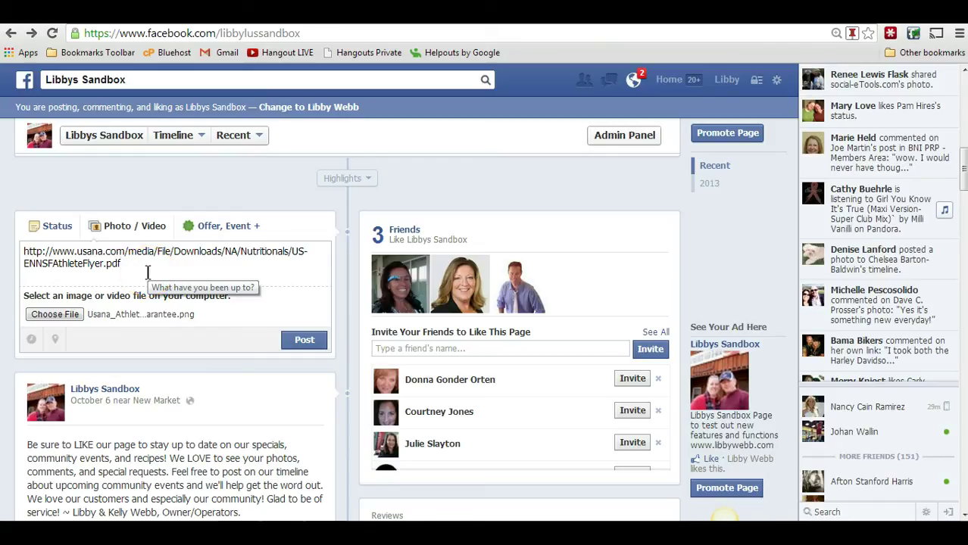
key("Return")
key("Up")
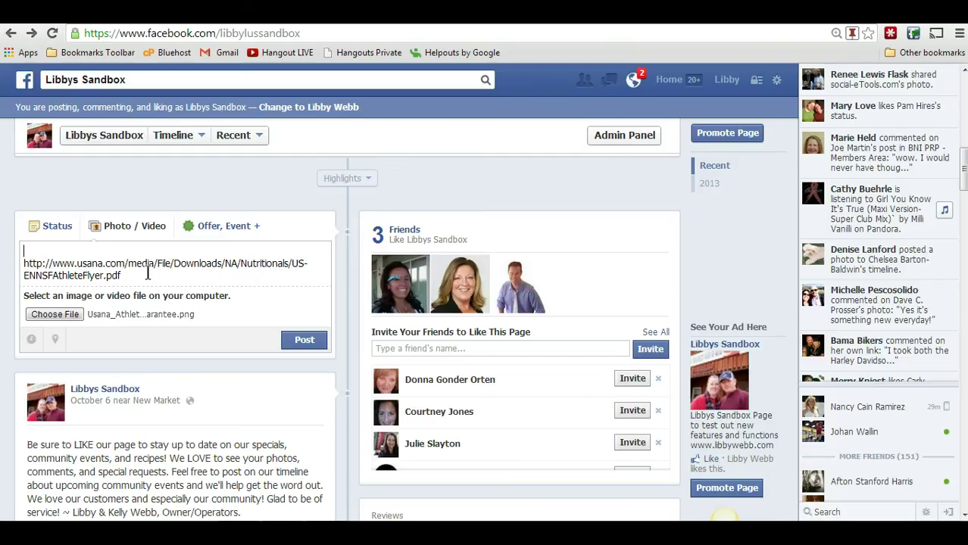
- Type the sample call-to-action message asking fans and customers to READ, seek further assistance, and share
type("This is a sample test message with a clear call to action for your fans and customers to READ this.")
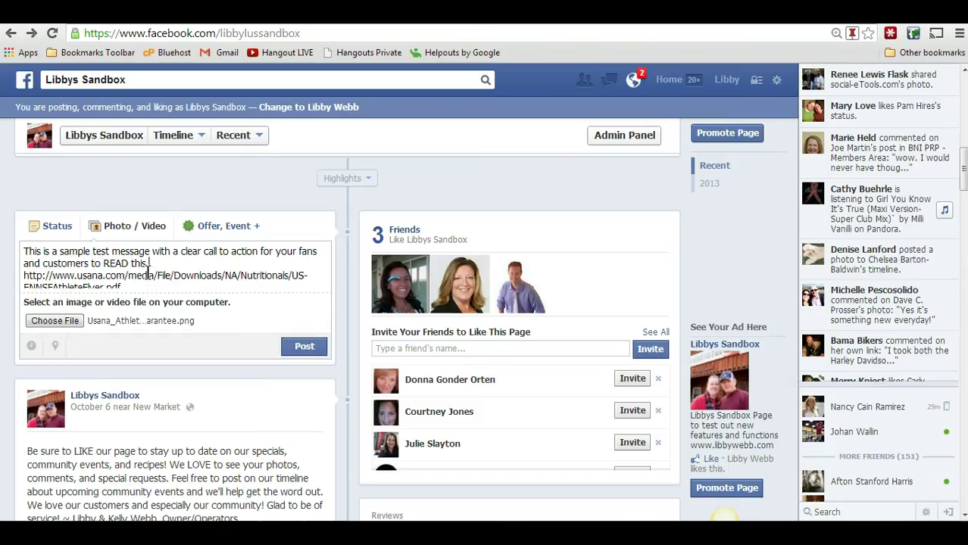
type("document - and contact me if you have")
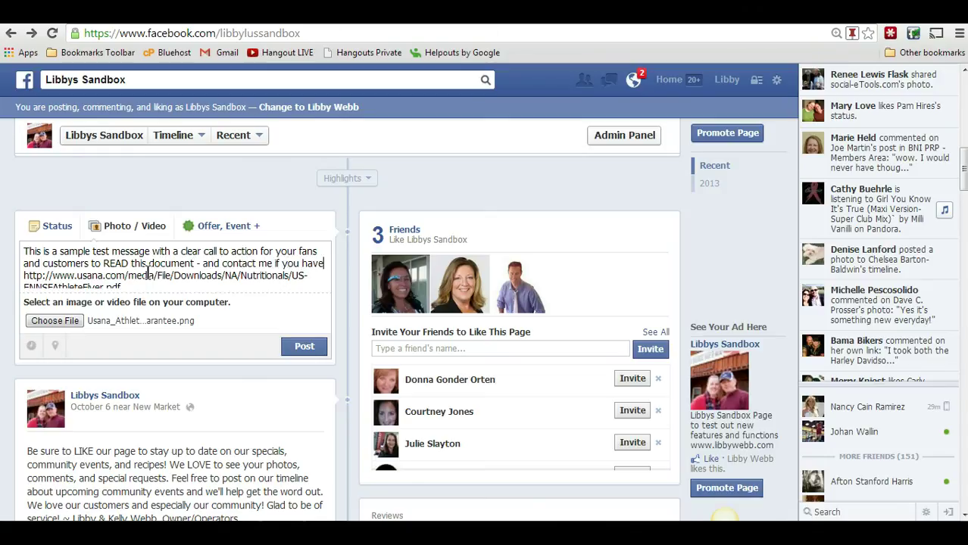
type(" any questions or if")
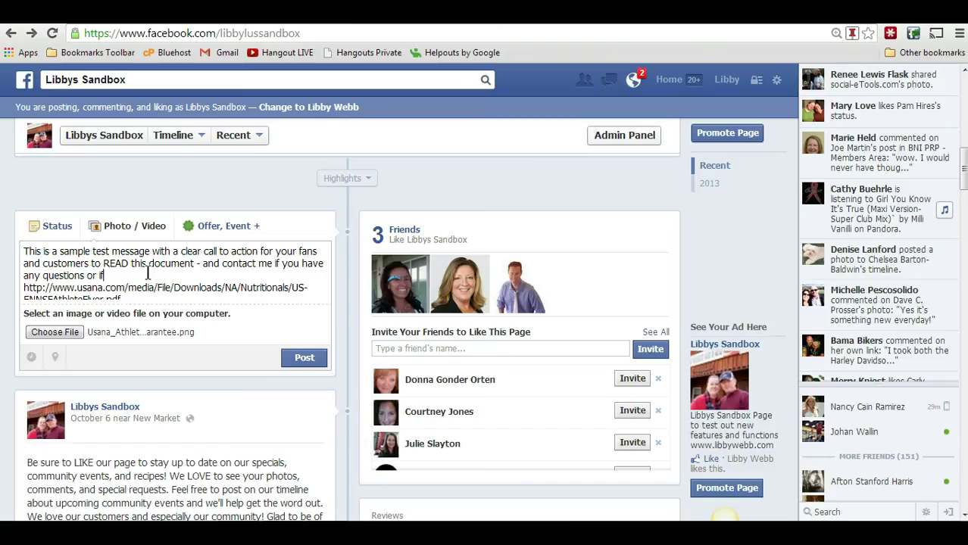
type(" I can be of any ufrhter")
key("BackSpace")
key("BackSpace")
key("BackSpace")
key("BackSpace")
key("BackSpace")
key("BackSpace")
key("BackSpace")
key("BackSpace")
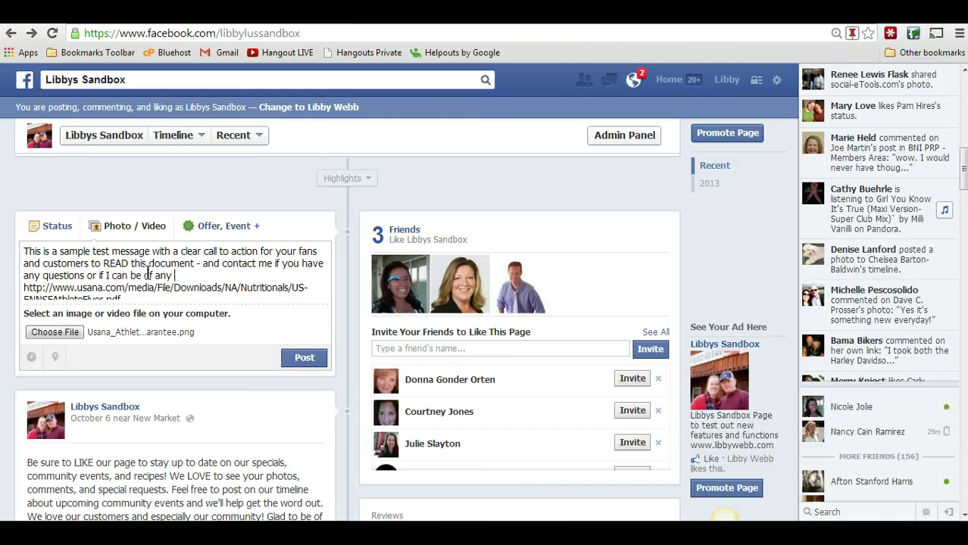
type("further assistance.")
type("If y")
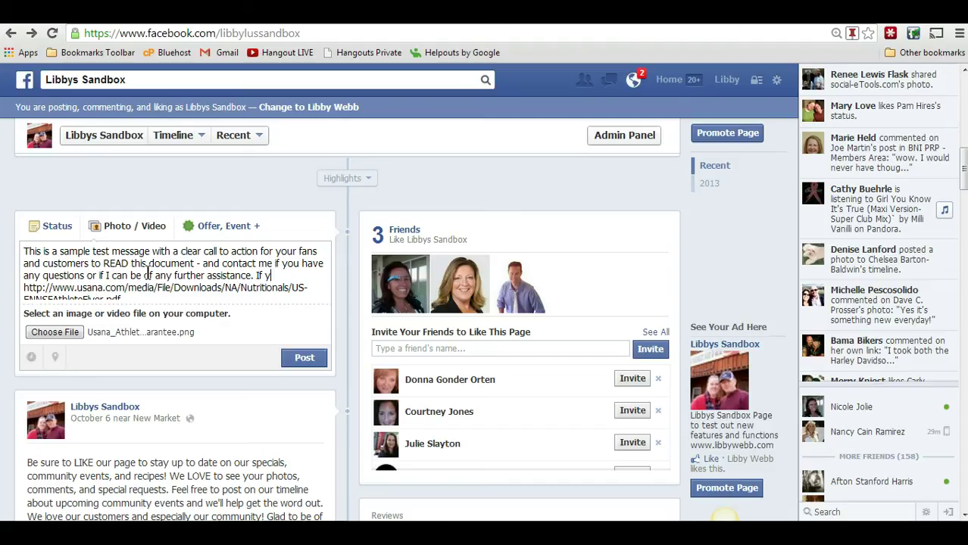
type("ou know of someone who ")
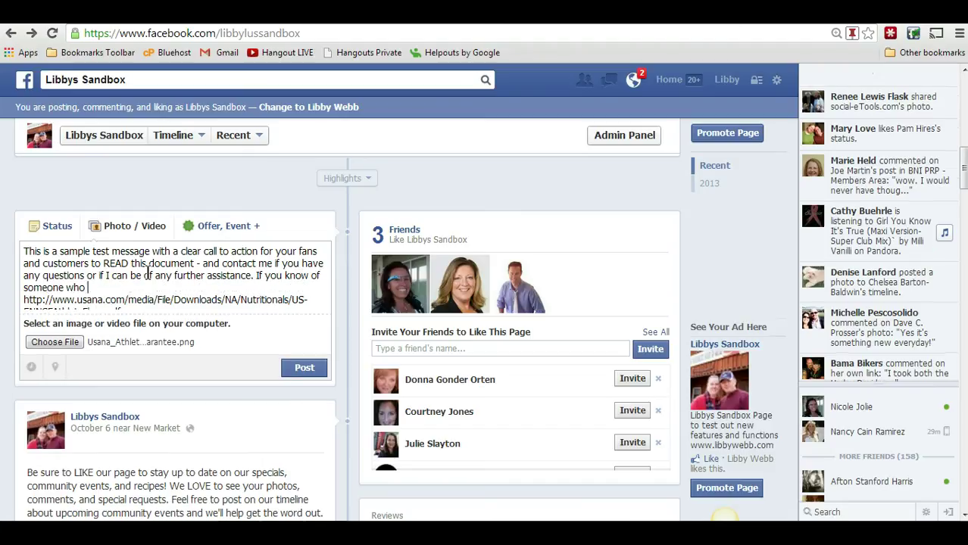
type("could benefit from this, please feel free to c")
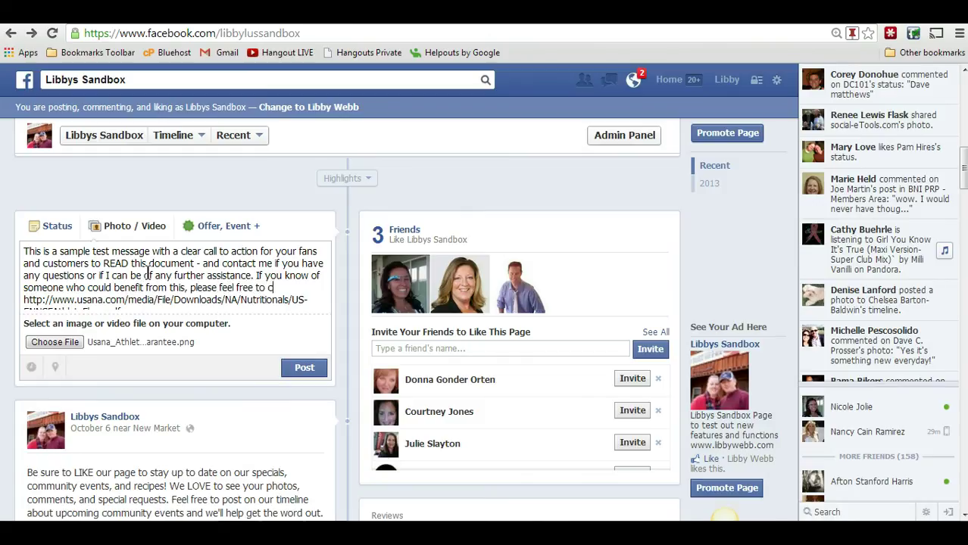
type("below.")
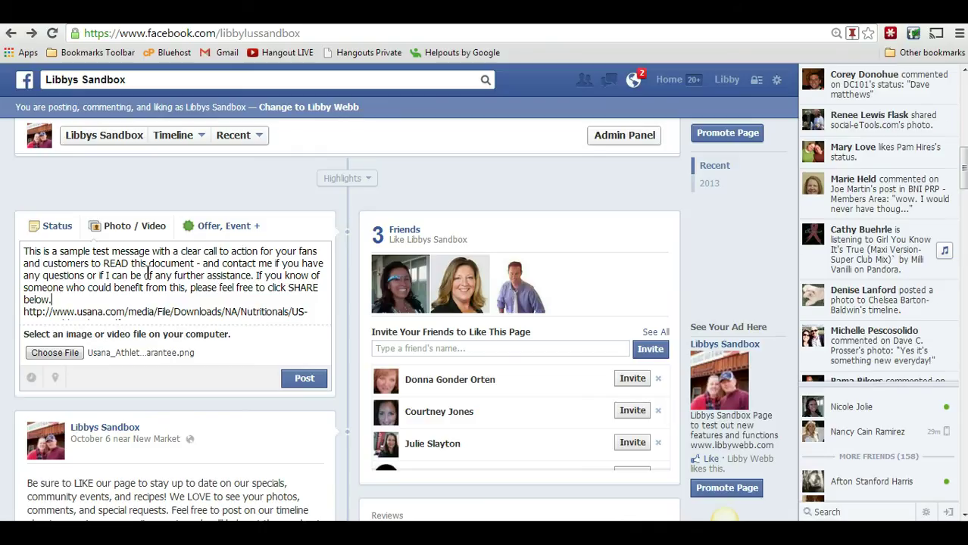
left_click_drag(30, 252, 178, 292)
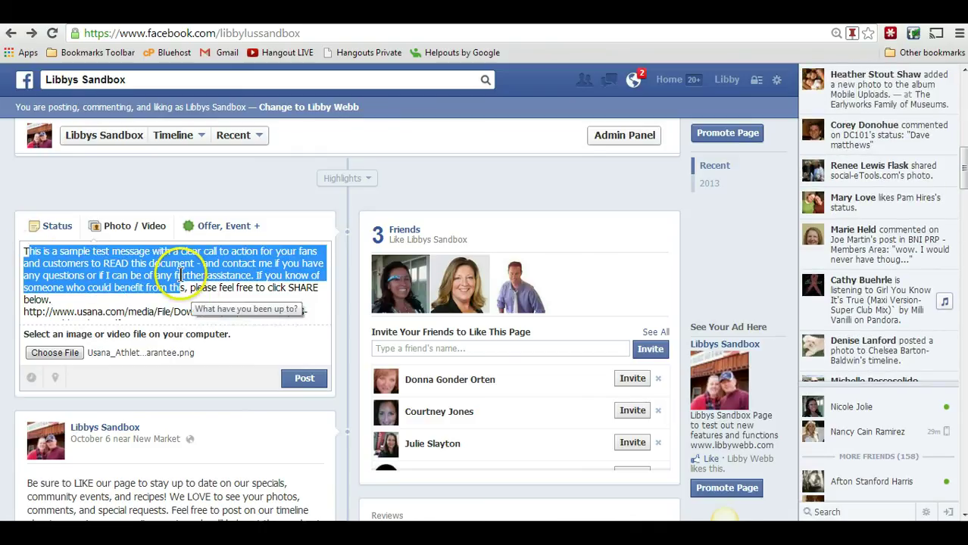
- Tag the contact person after 'Contact information.', copy the whole message, and publish the post
left_click(127, 302)
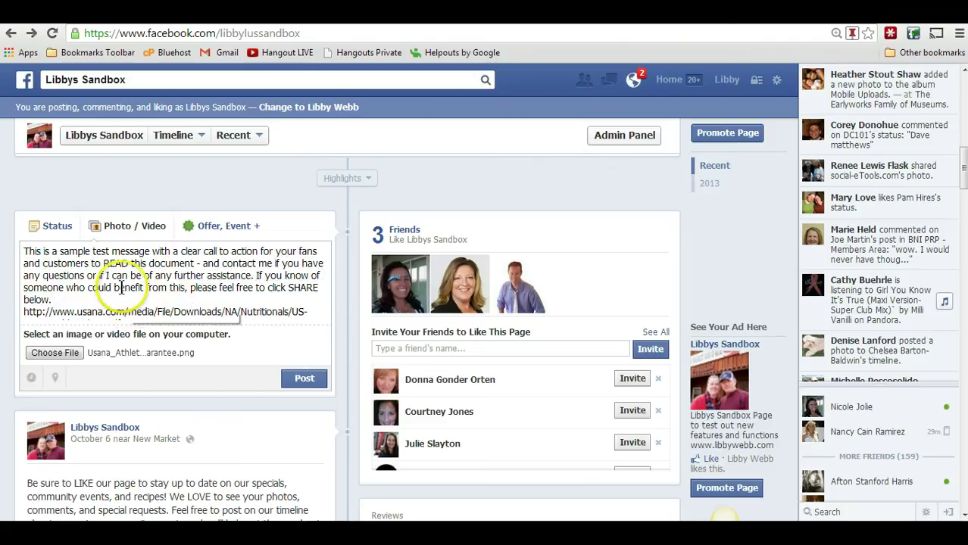
left_click(117, 310)
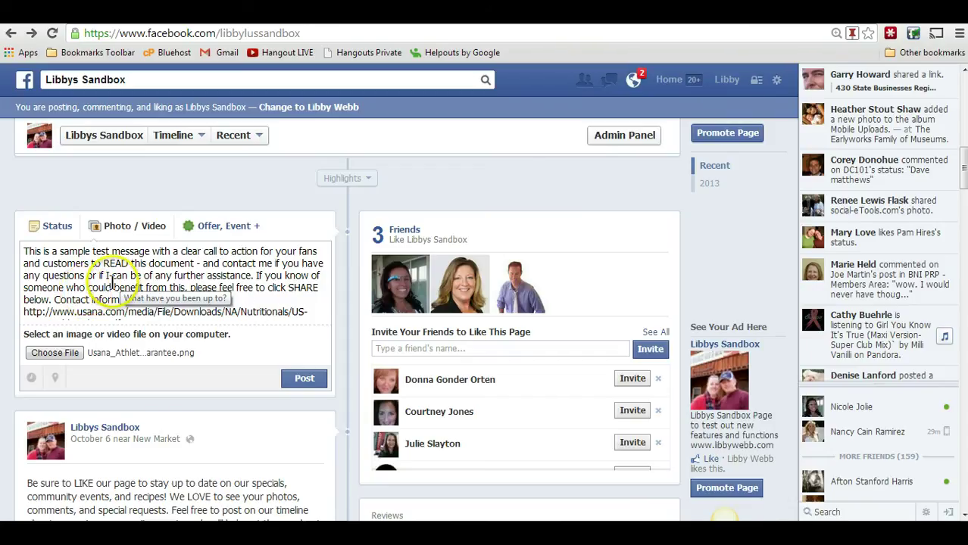
left_click(89, 295)
left_click(161, 299)
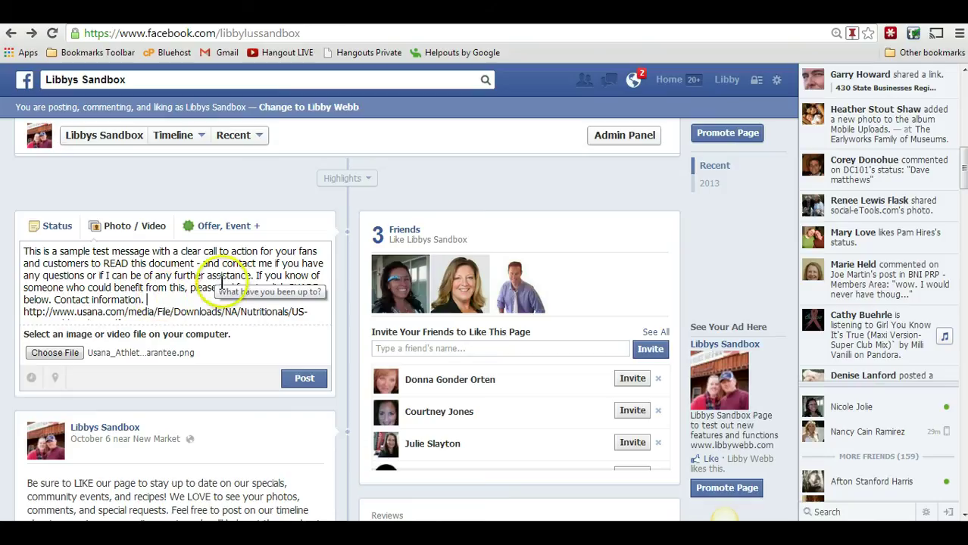
left_click(192, 288)
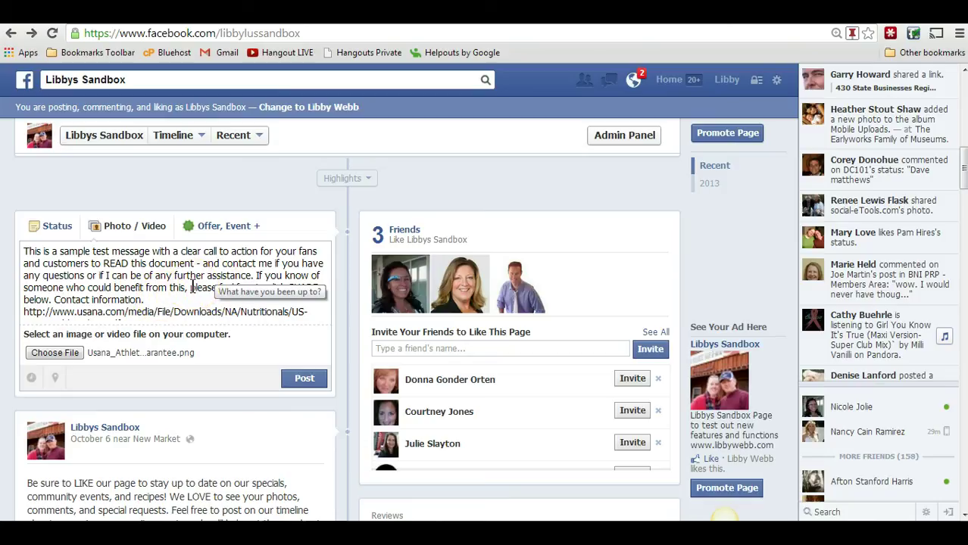
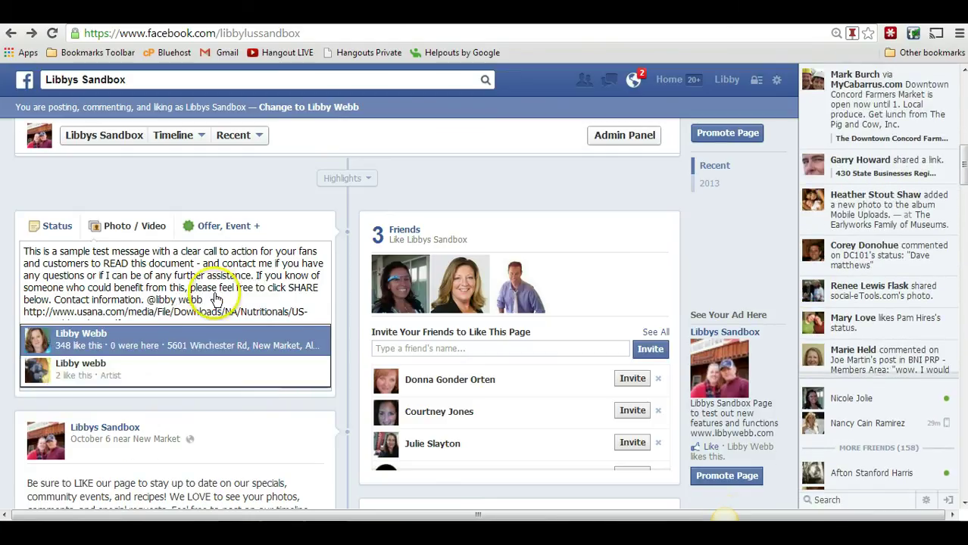
left_click(167, 339)
left_click(231, 294)
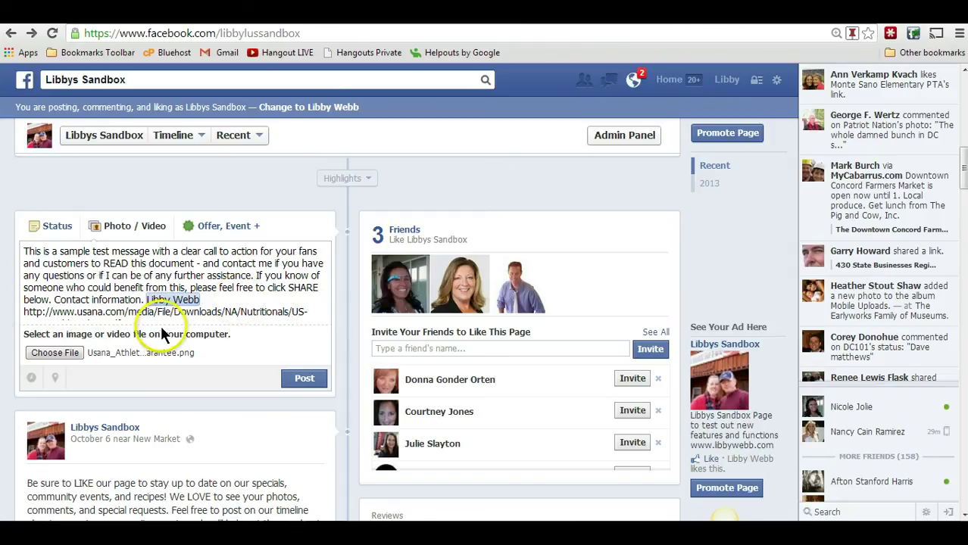
left_click_drag(25, 252, 307, 338)
key("ctrl+c")
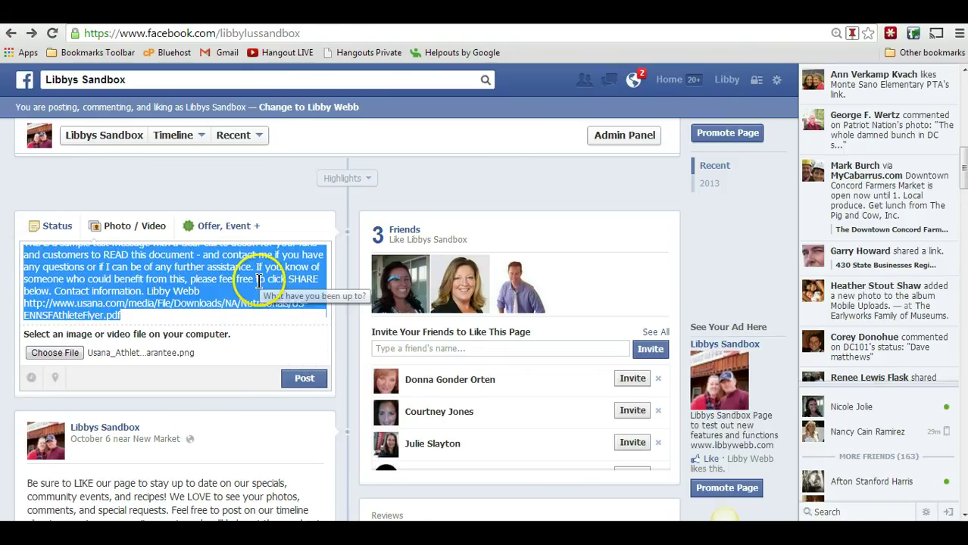
left_click(303, 379)
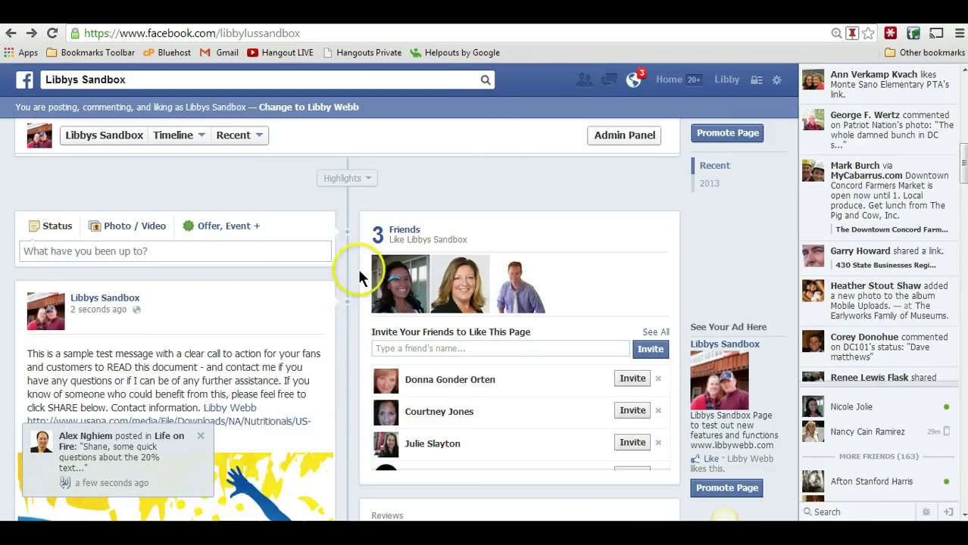
- View the published flyer photo full size in the theater viewer, then switch to Google+
left_click_drag(960, 158, 965, 197)
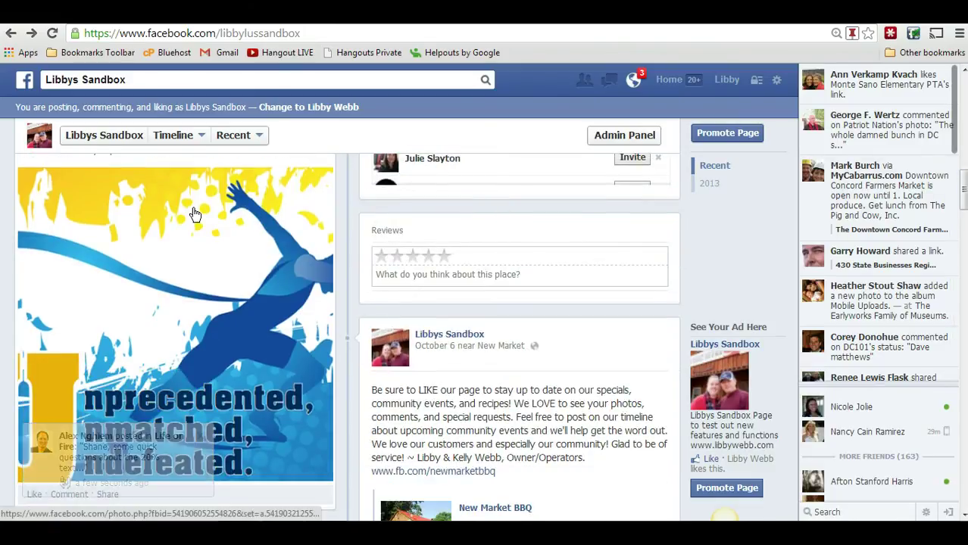
left_click(195, 215)
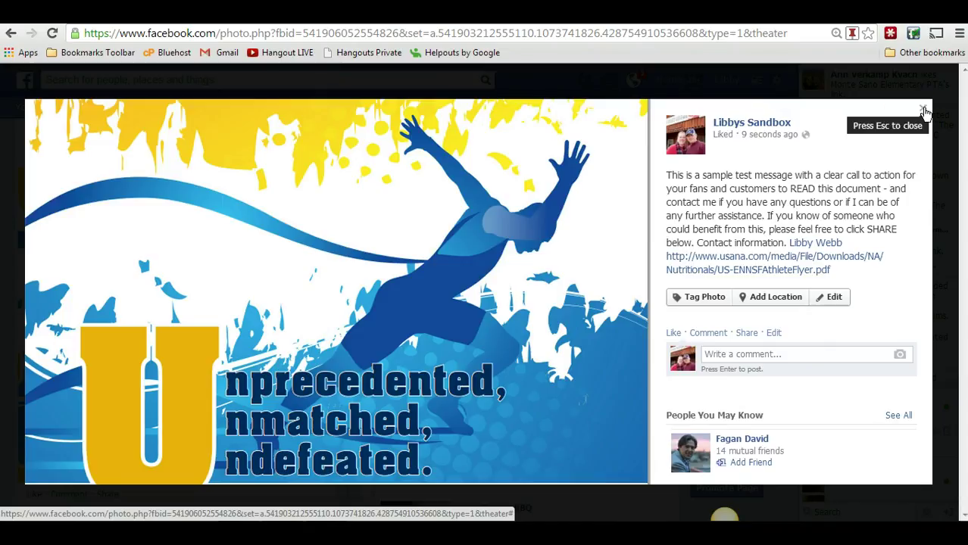
key("Escape")
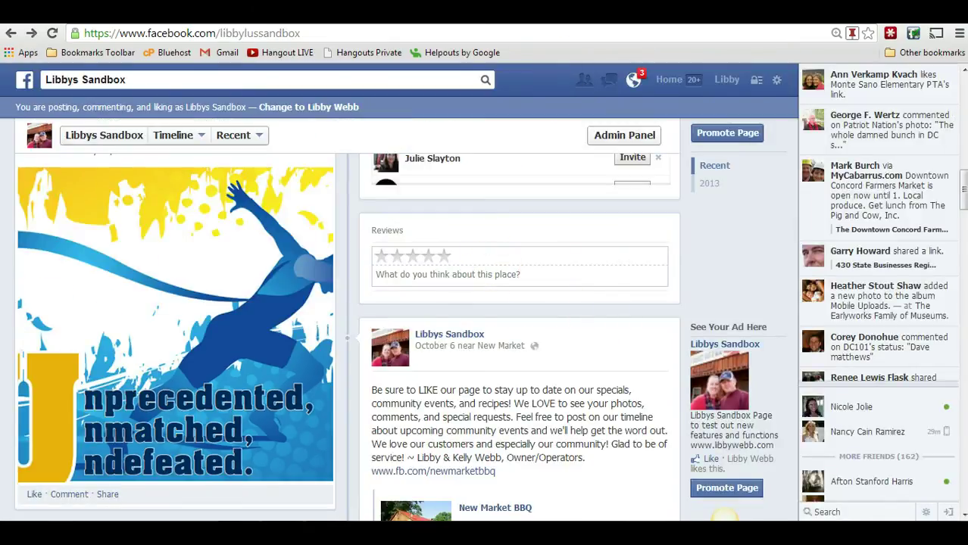
key("ctrl+Tab")
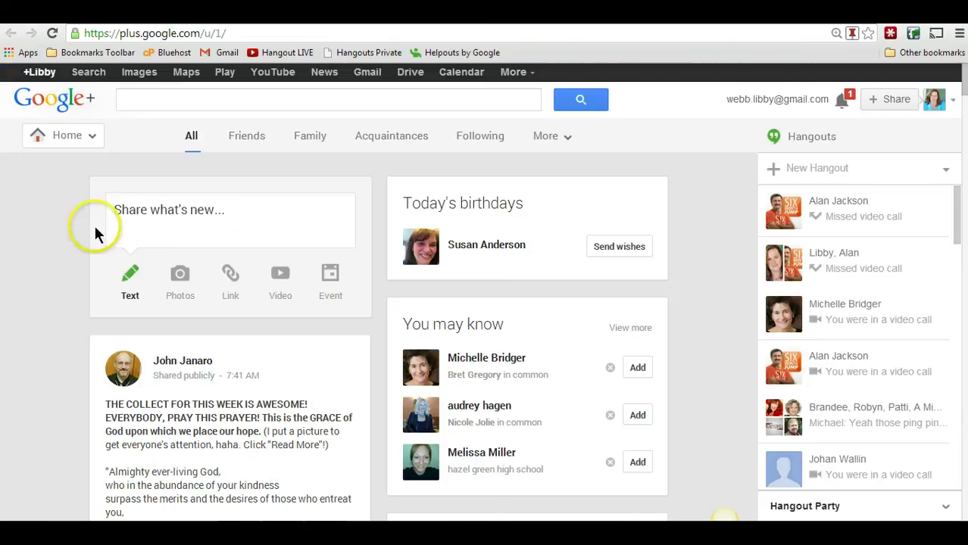
- Start a Google+ post and upload the flyer PNG image from the computer
left_click(182, 209)
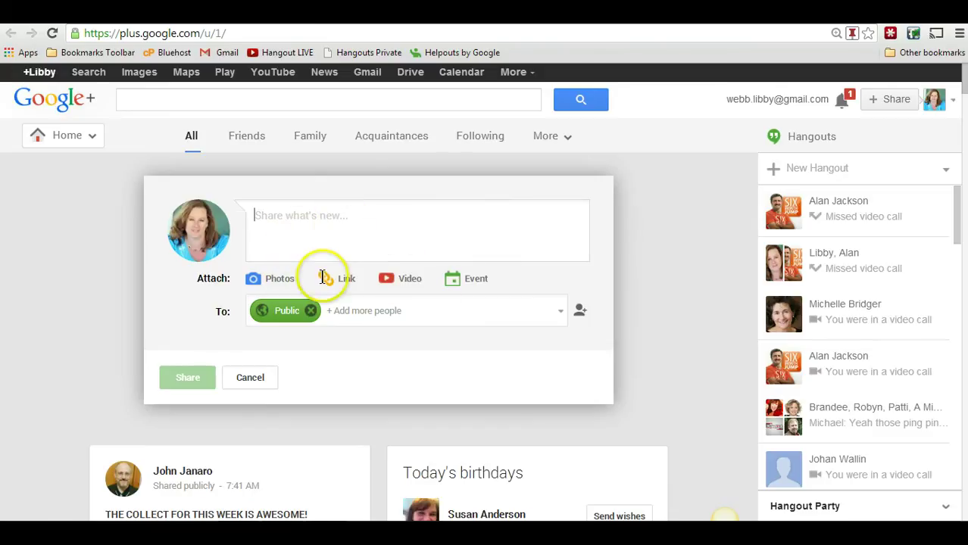
left_click(276, 280)
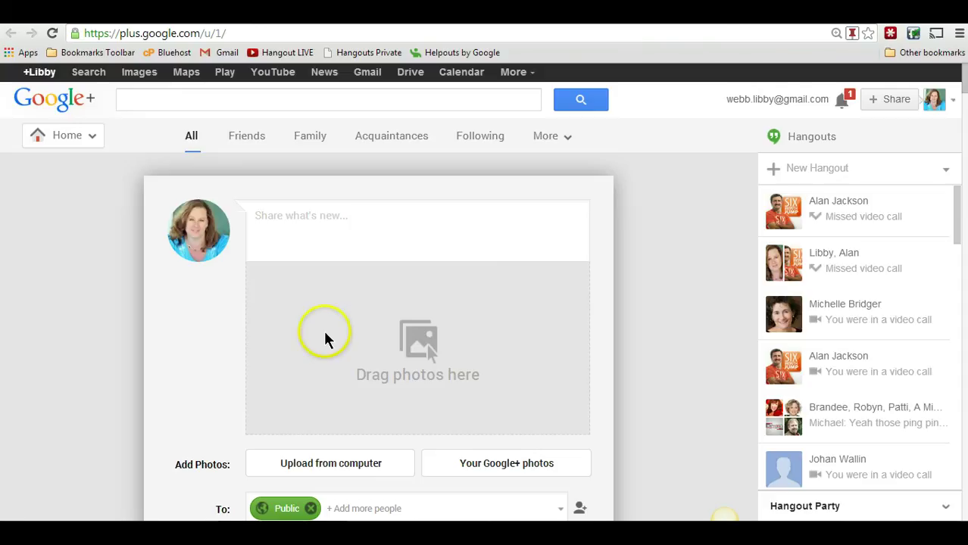
left_click(526, 433)
left_click(218, 98)
left_click(528, 452)
- Paste the call-to-action message and replace the contact's plain name with a +mention
key("ctrl+v")
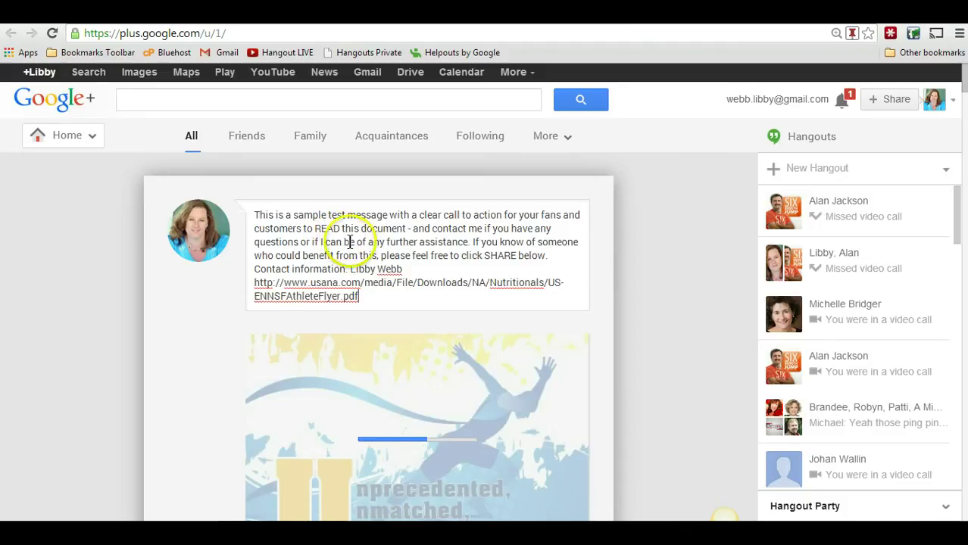
left_click(335, 297)
left_click(350, 269)
left_click(409, 268, "shift")
left_click(406, 273, "shift")
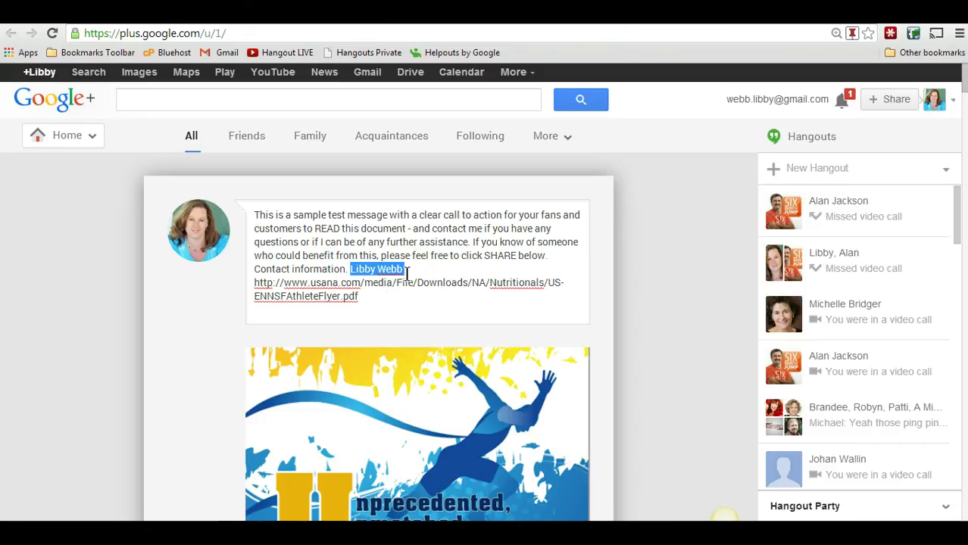
type("+libby")
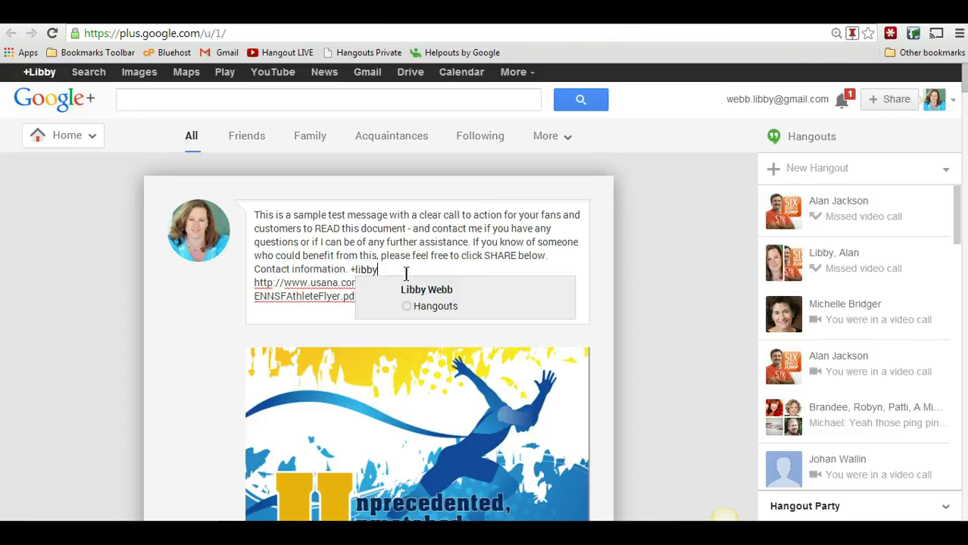
left_click(389, 294)
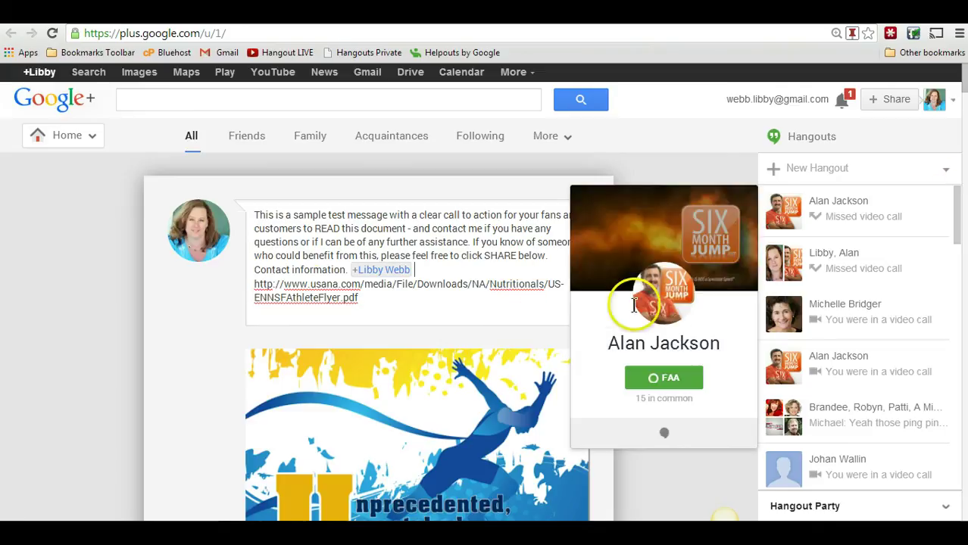
- Scroll through the Google+ draft to check the flyer image and public audience
scroll(208, 318, "down", 3)
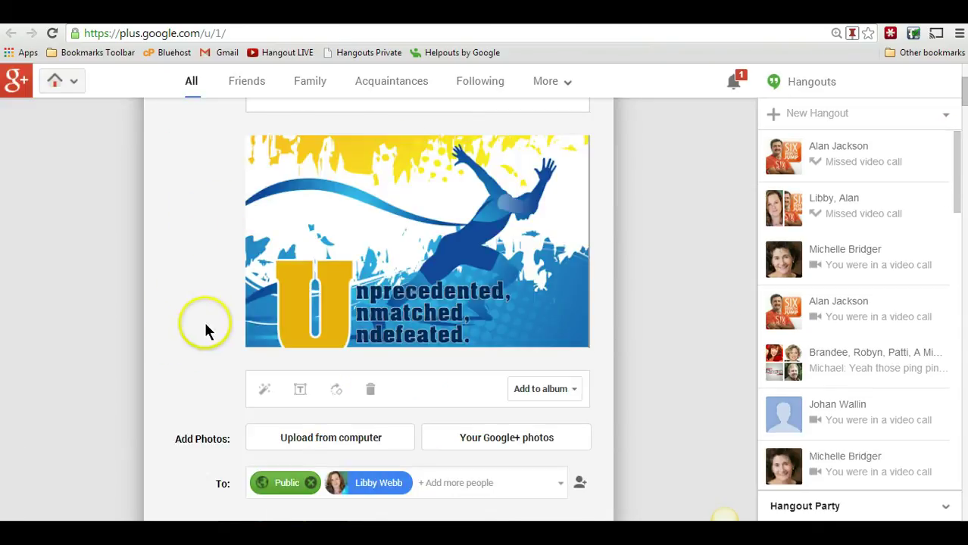
scroll(182, 289, "up", 3)
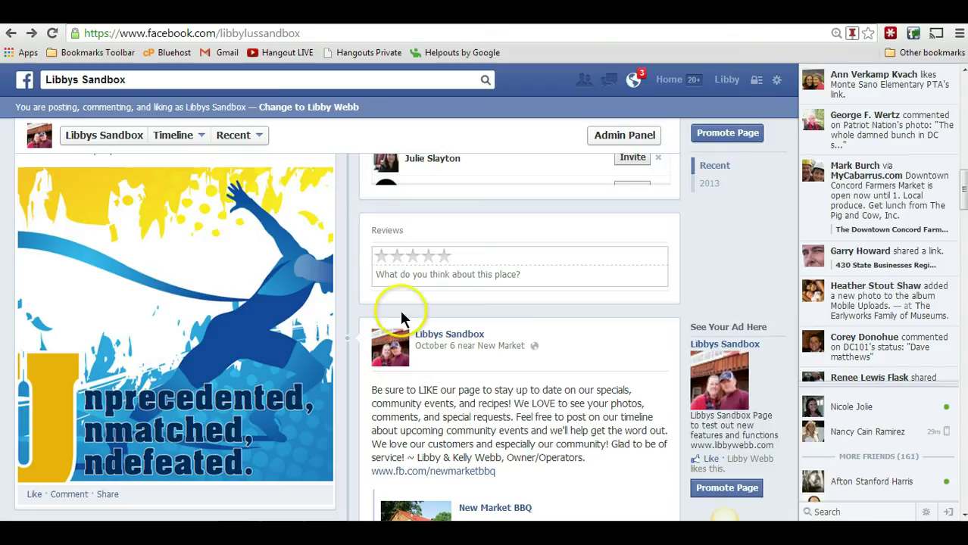
left_click(109, 497)
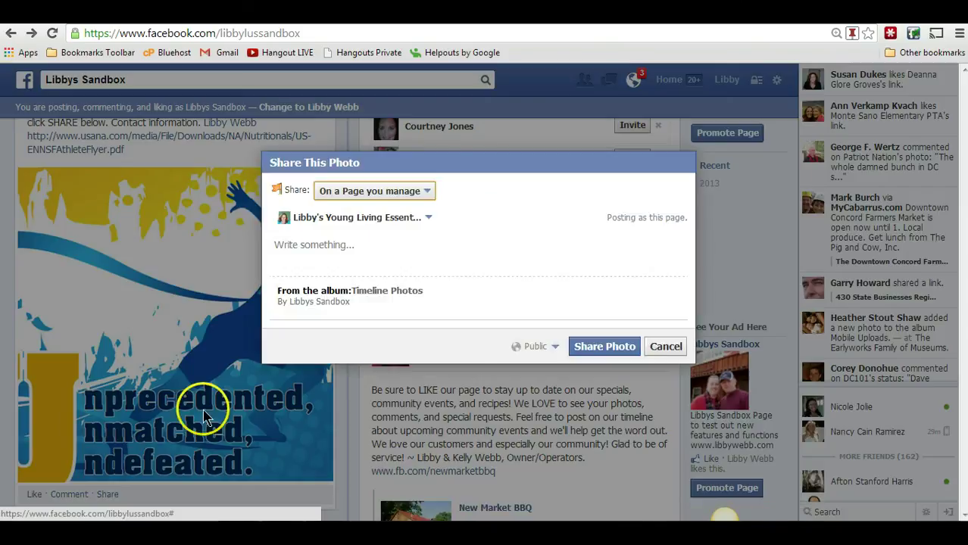
left_click(389, 196)
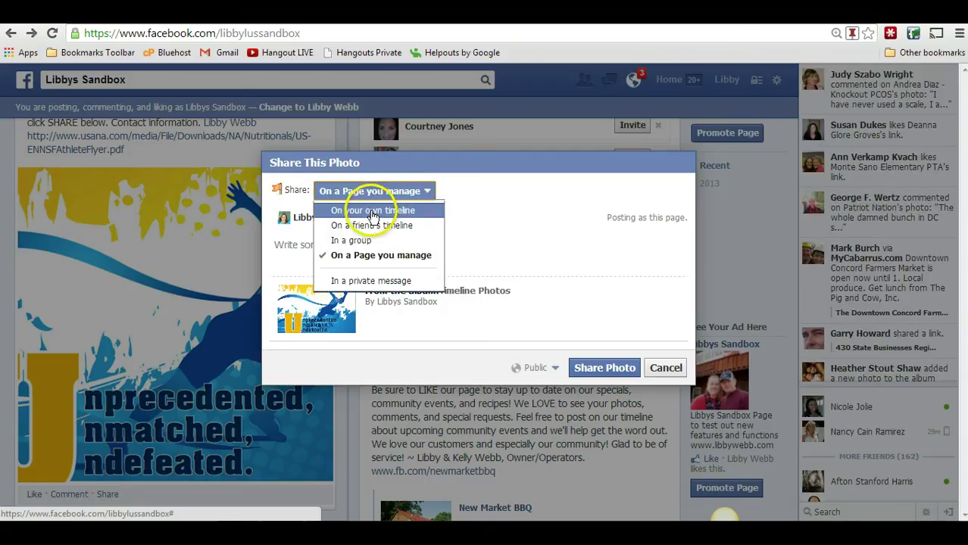
left_click(368, 213)
left_click(358, 214)
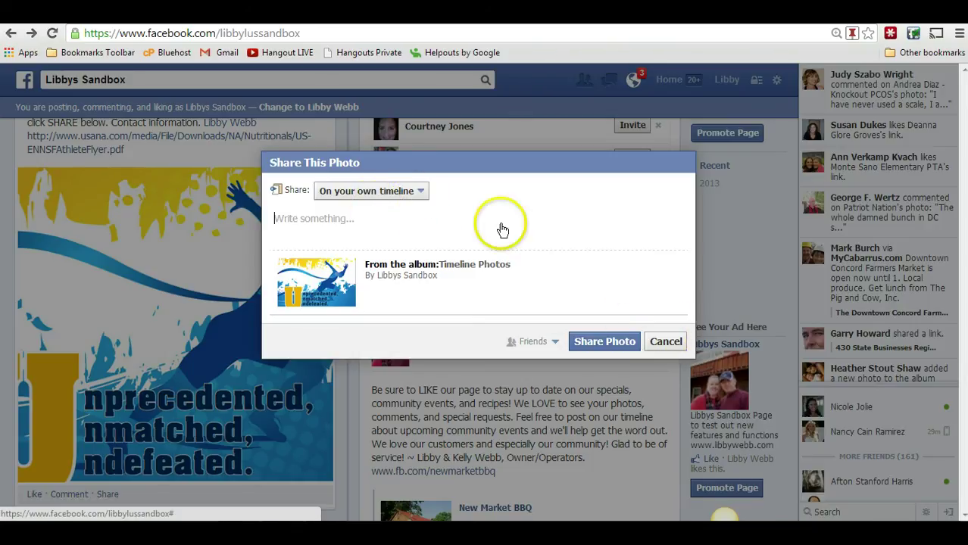
left_click(666, 342)
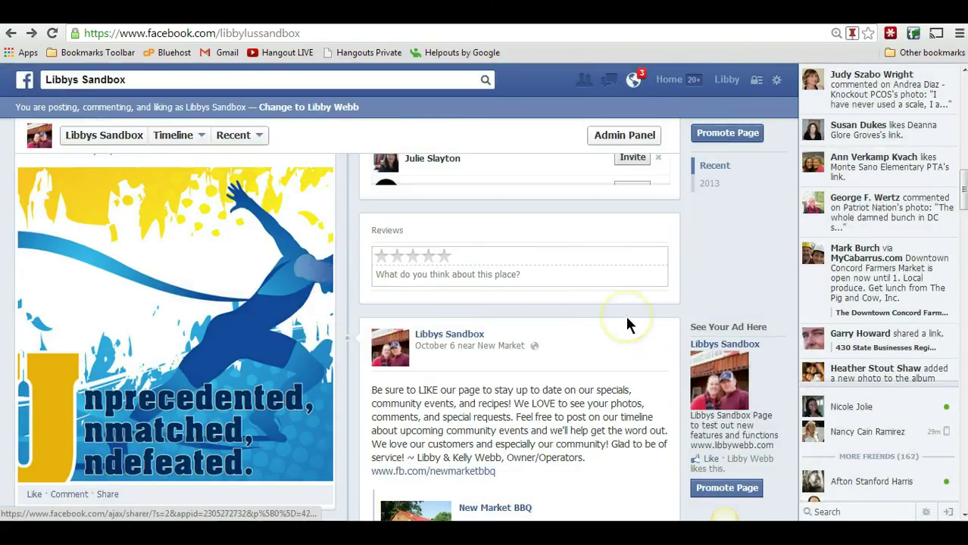